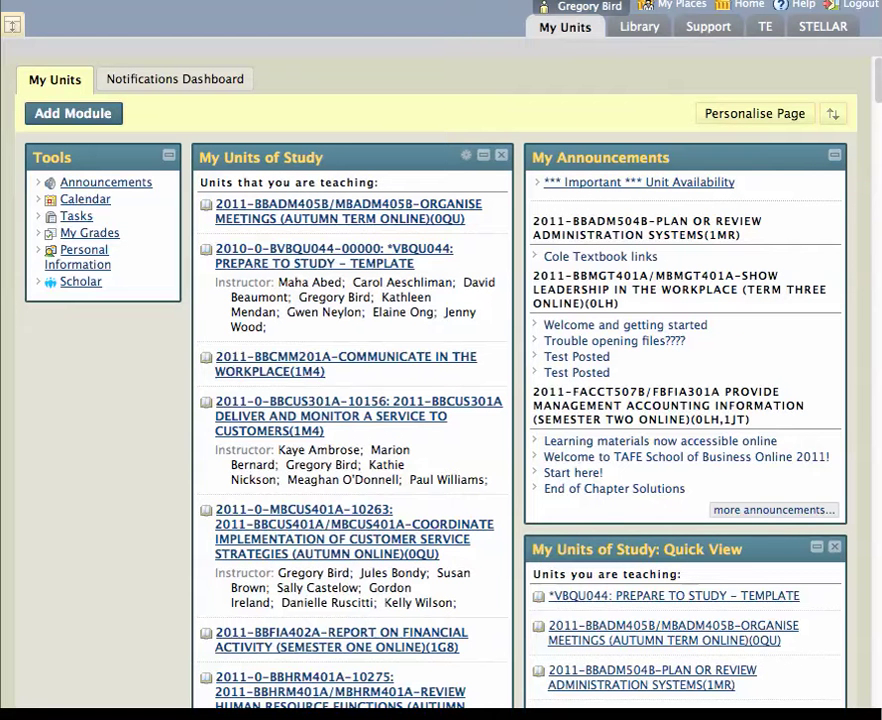
Look through the whole list of taught units in the My Units of Study module
{"action": "scroll", "coordinate": [328, 292], "scroll_direction": "down", "scroll_amount": 10}
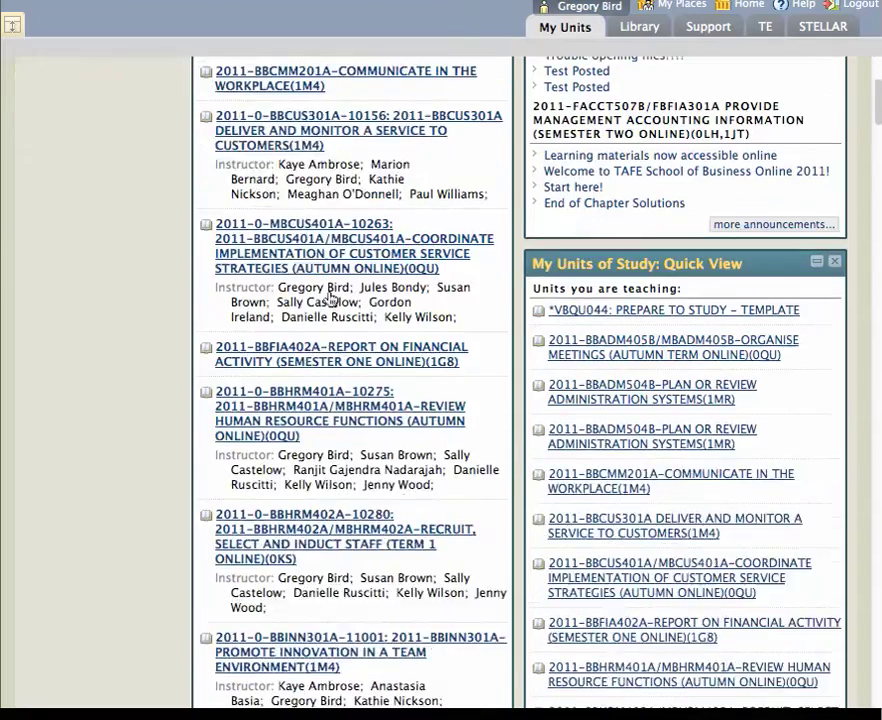
{"action": "scroll", "coordinate": [330, 296], "scroll_direction": "down", "scroll_amount": 11}
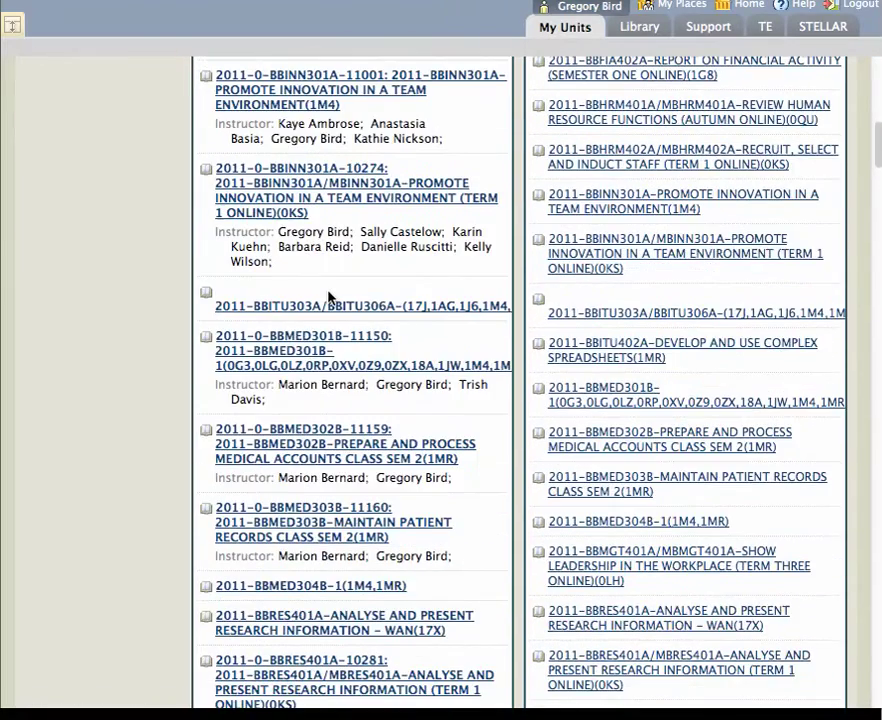
{"action": "scroll", "coordinate": [329, 293], "scroll_direction": "down", "scroll_amount": 5}
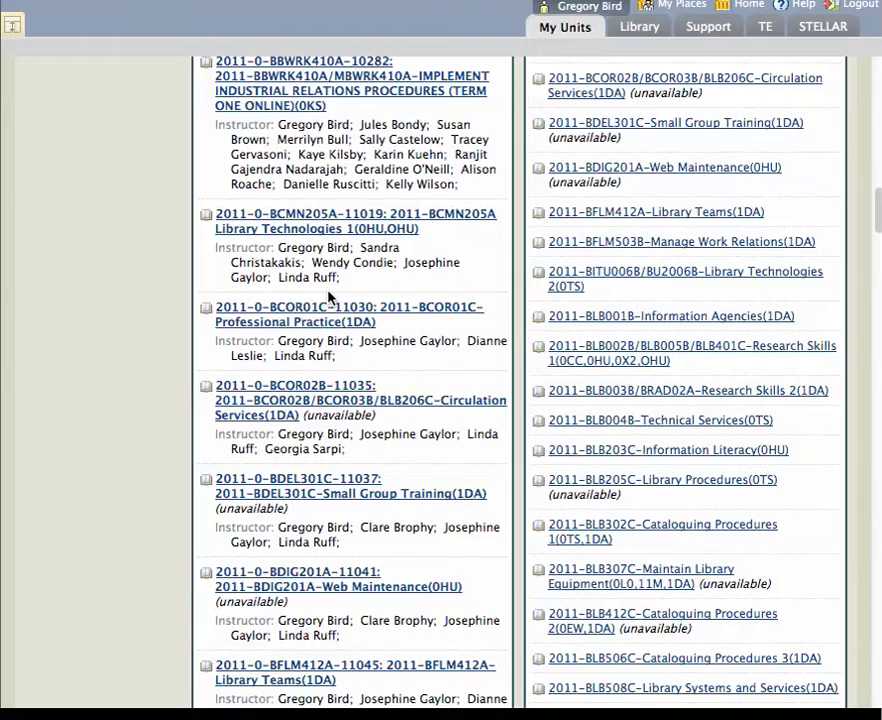
{"action": "scroll", "coordinate": [329, 296], "scroll_direction": "down", "scroll_amount": 3}
{"action": "scroll", "coordinate": [330, 296], "scroll_direction": "down", "scroll_amount": 1}
{"action": "scroll", "coordinate": [329, 290], "scroll_direction": "down", "scroll_amount": 1}
{"action": "scroll", "coordinate": [329, 292], "scroll_direction": "down", "scroll_amount": 2}
{"action": "scroll", "coordinate": [329, 296], "scroll_direction": "down", "scroll_amount": 15}
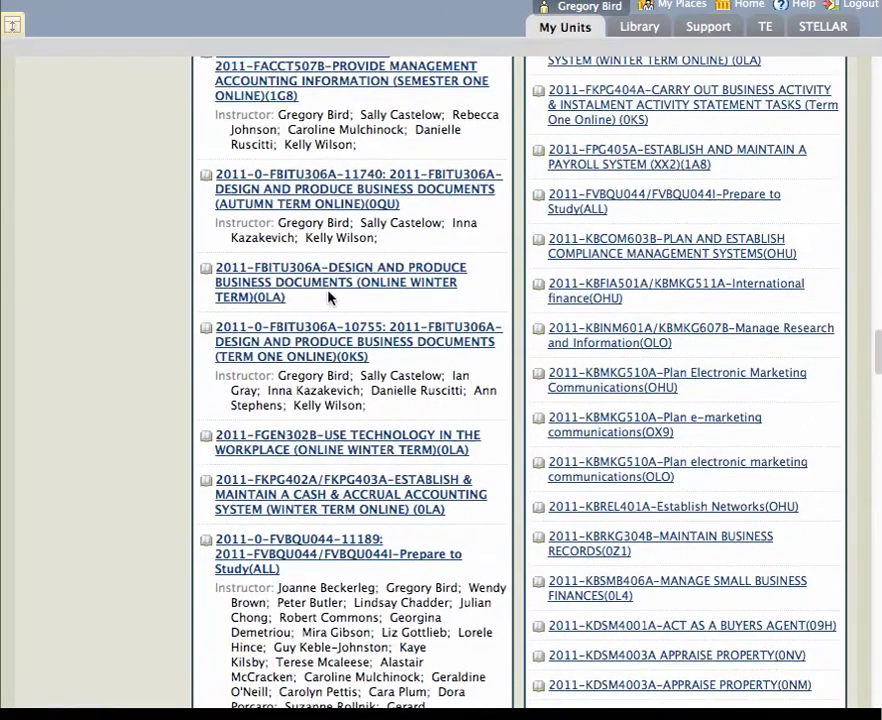
{"action": "scroll", "coordinate": [330, 296], "scroll_direction": "up", "scroll_amount": 20}
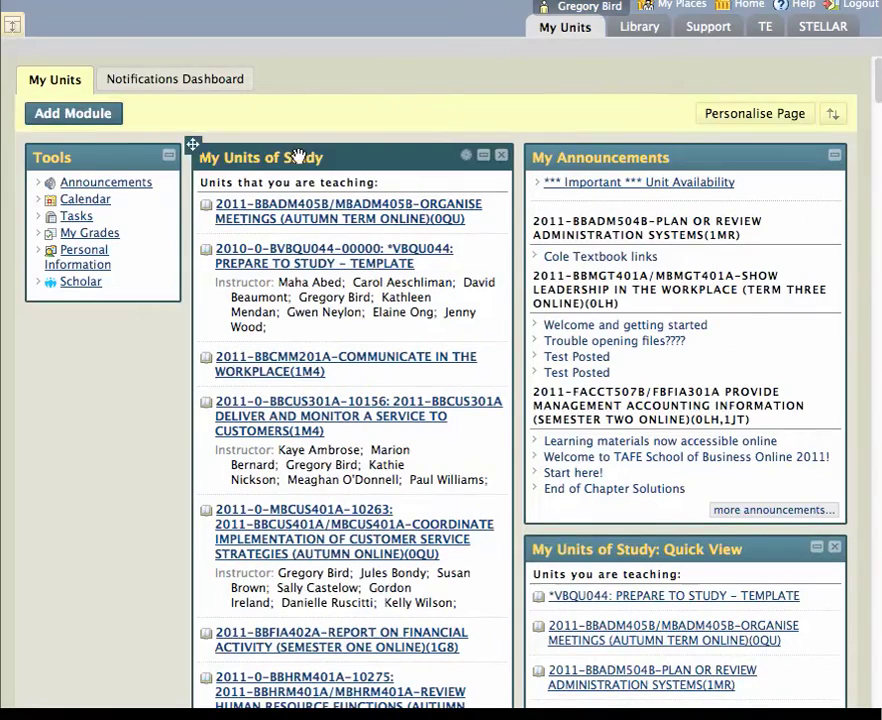
{"action": "mouse_move", "coordinate": [236, 166]}
{"action": "mouse_move", "coordinate": [193, 144]}
{"action": "left_mouse_down"}
{"action": "mouse_move", "coordinate": [567, 152]}
{"action": "mouse_move", "coordinate": [305, 140]}
{"action": "mouse_move", "coordinate": [198, 146]}
{"action": "left_mouse_up"}
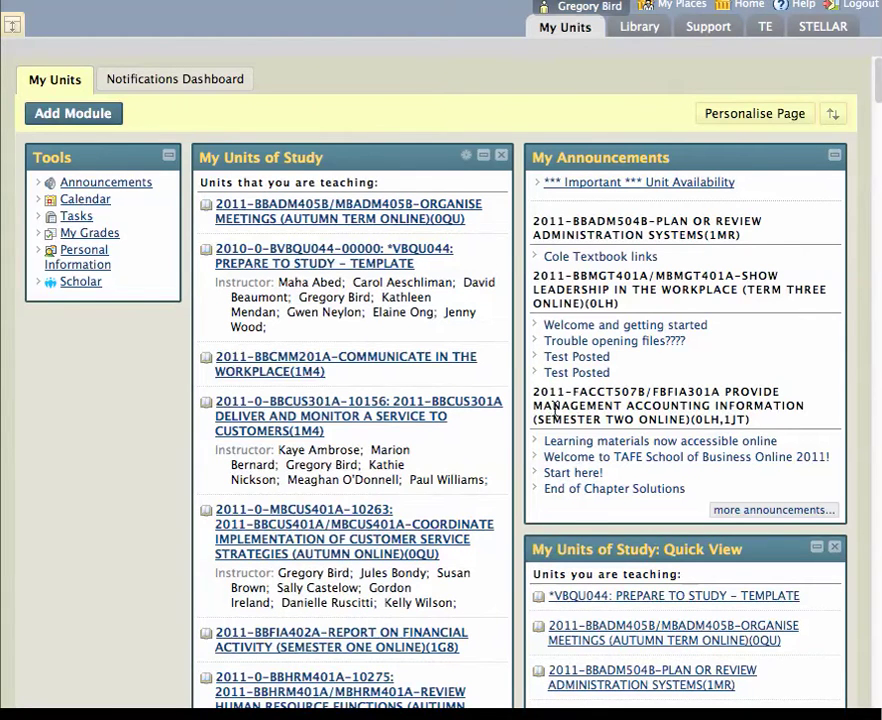
Collapse the My Units of Study: Quick View module
{"action": "scroll", "coordinate": [660, 551], "scroll_direction": "down", "scroll_amount": 3}
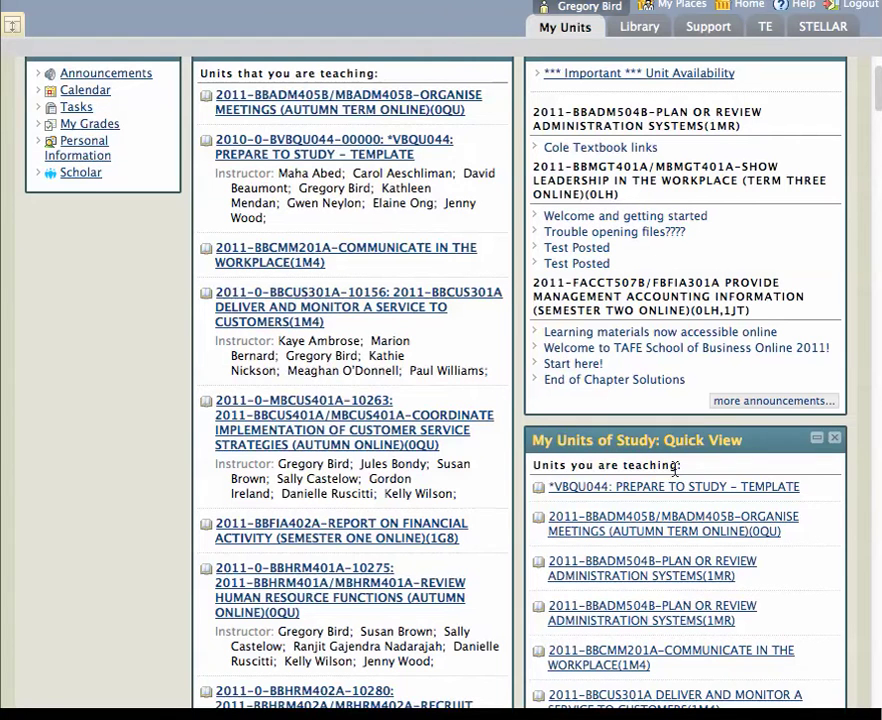
{"action": "scroll", "coordinate": [711, 494], "scroll_direction": "down", "scroll_amount": 2}
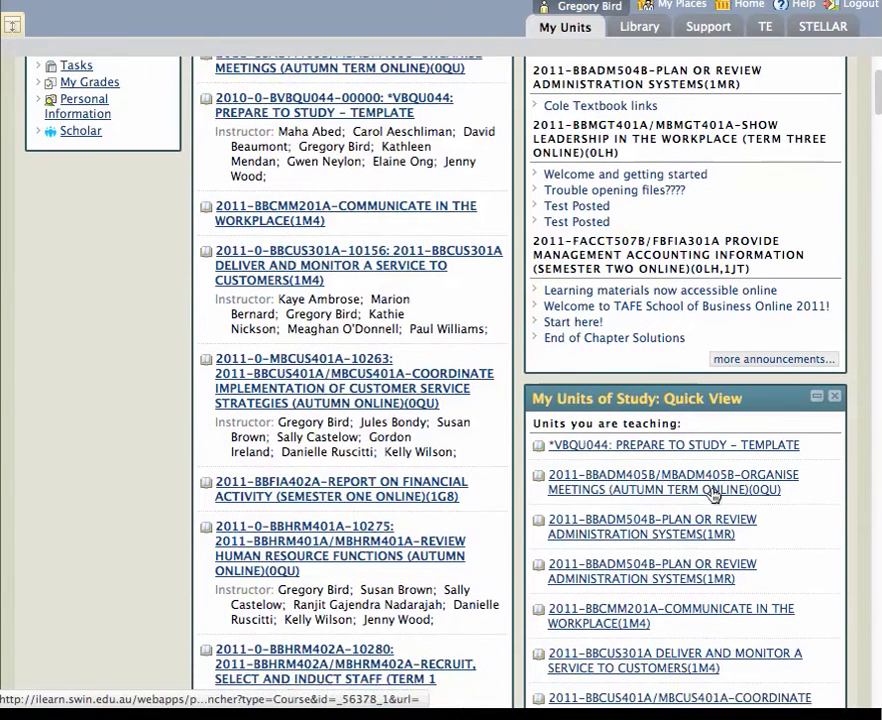
{"action": "scroll", "coordinate": [714, 496], "scroll_direction": "down", "scroll_amount": 1}
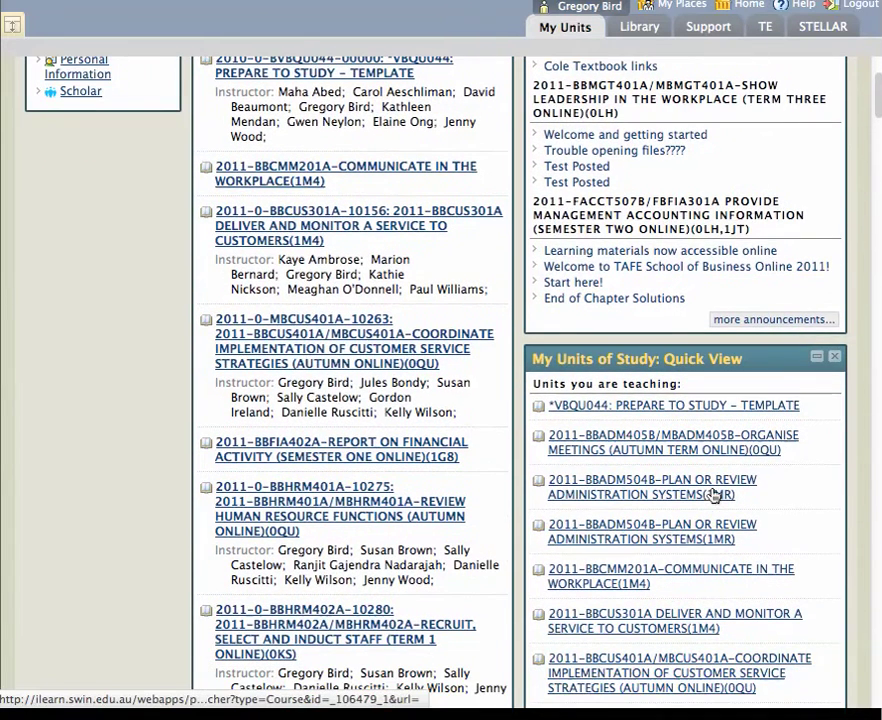
{"action": "left_click", "coordinate": [816, 357]}
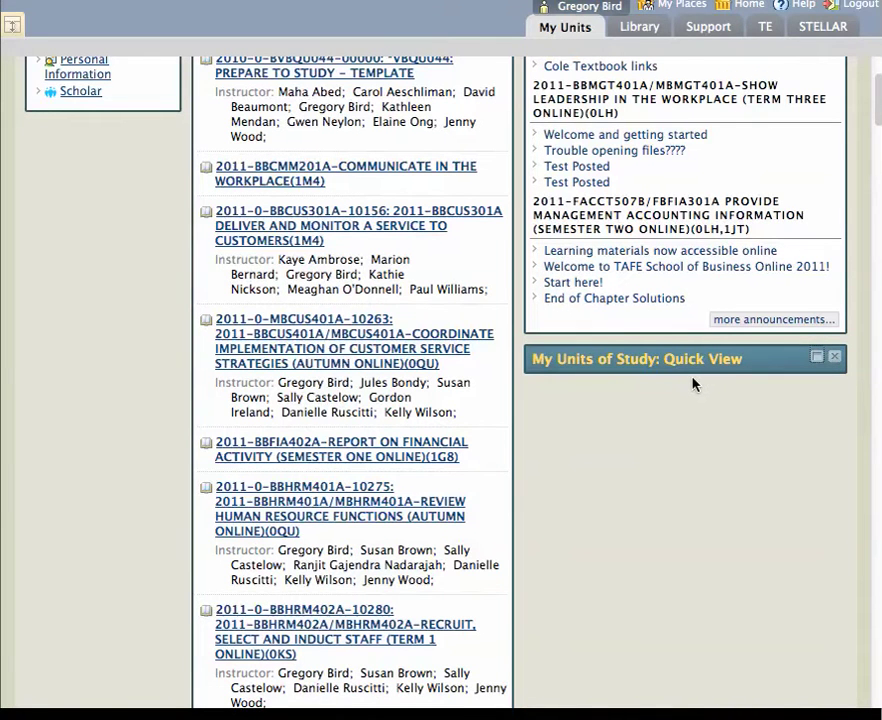
In the My Units of Study personalisation settings, clear all display attributes for the BVBQU044 Prepare to Study template and BBADM405B Organise Meetings
{"action": "scroll", "coordinate": [695, 388], "scroll_direction": "up", "scroll_amount": 6}
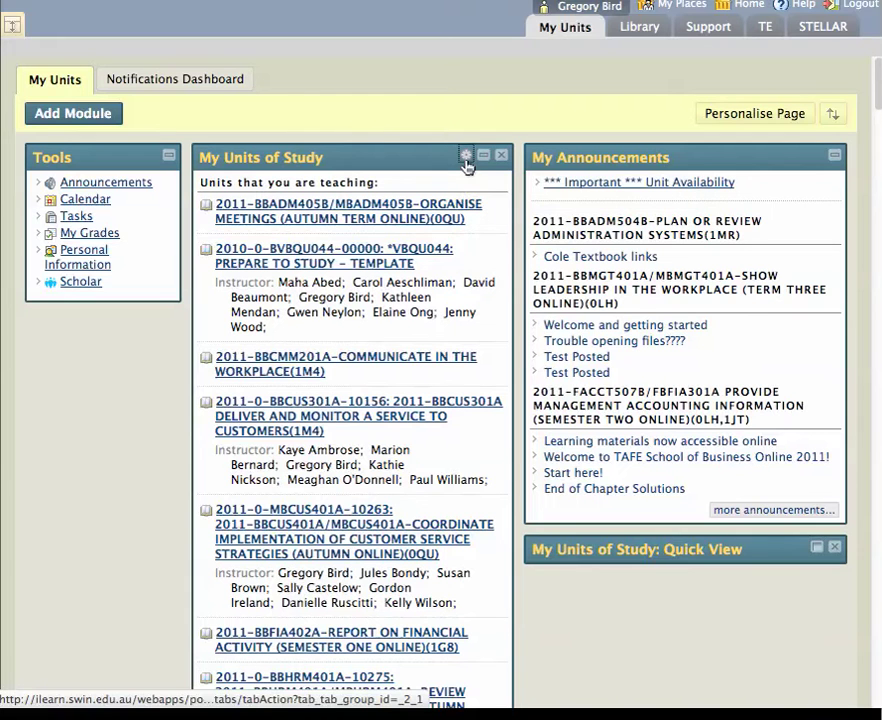
{"action": "left_click", "coordinate": [464, 158]}
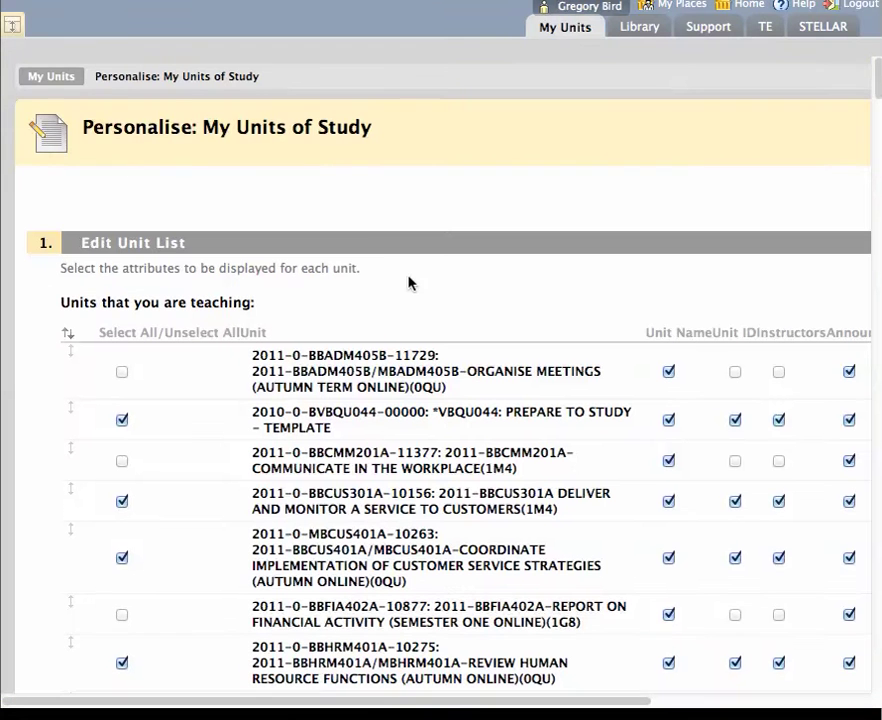
{"action": "scroll", "coordinate": [408, 283], "scroll_direction": "down", "scroll_amount": 3}
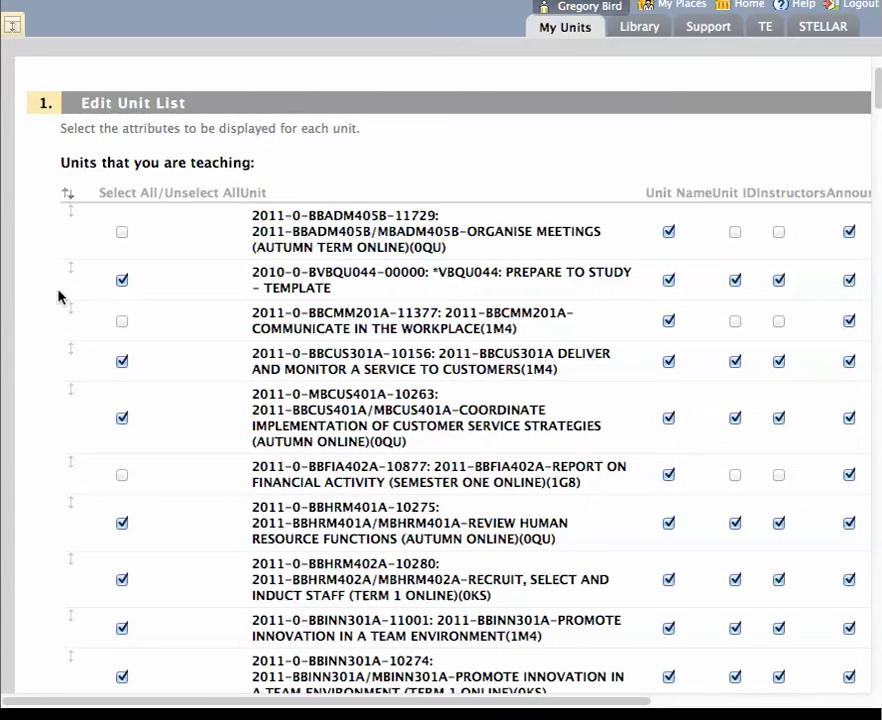
{"action": "left_click", "coordinate": [121, 281]}
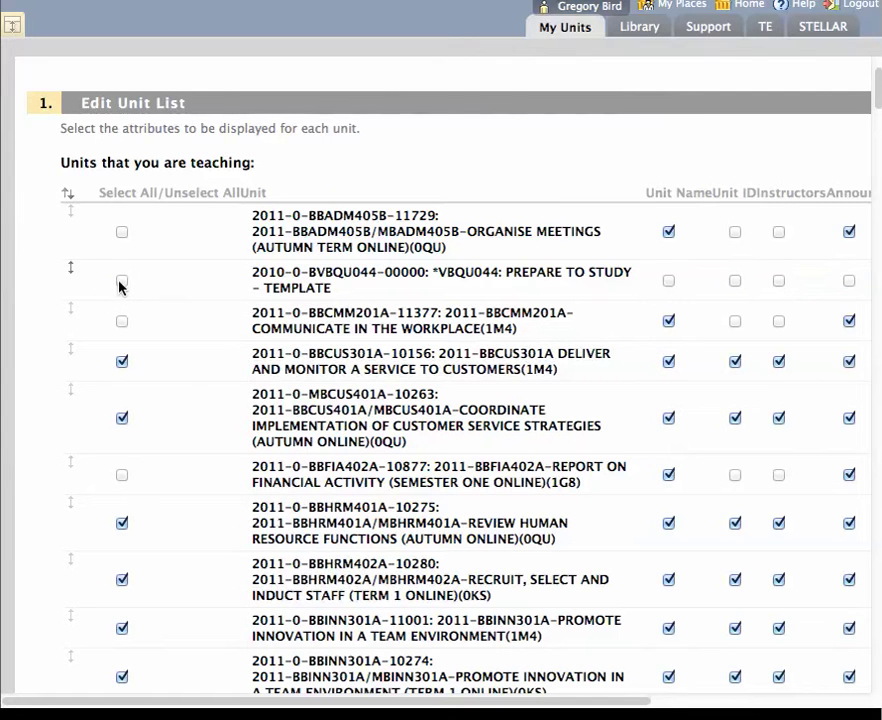
{"action": "left_click", "coordinate": [121, 283]}
{"action": "left_click", "coordinate": [121, 283]}
{"action": "left_click", "coordinate": [122, 233]}
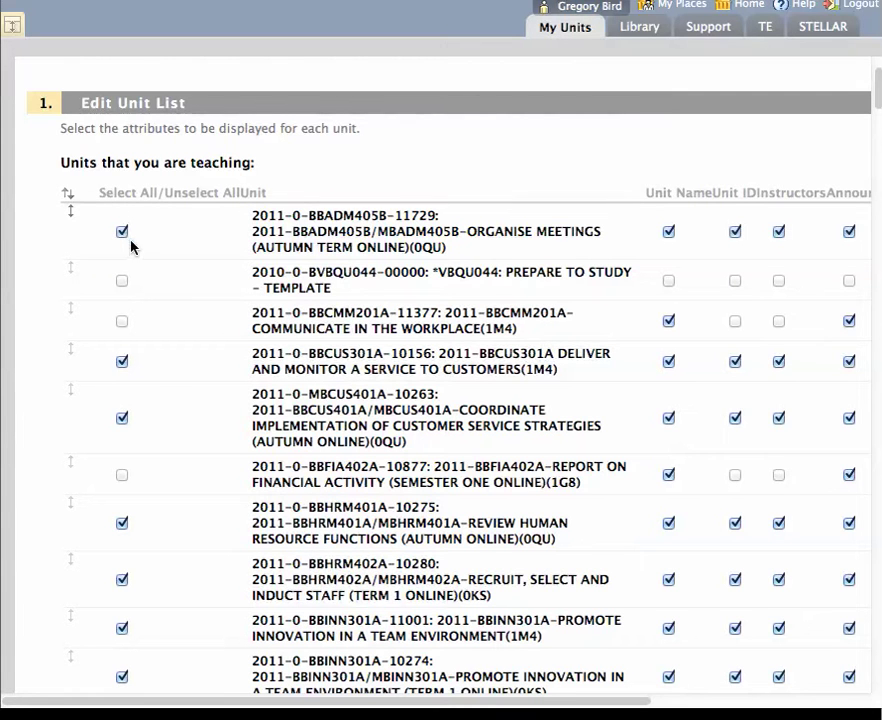
{"action": "left_click", "coordinate": [122, 233]}
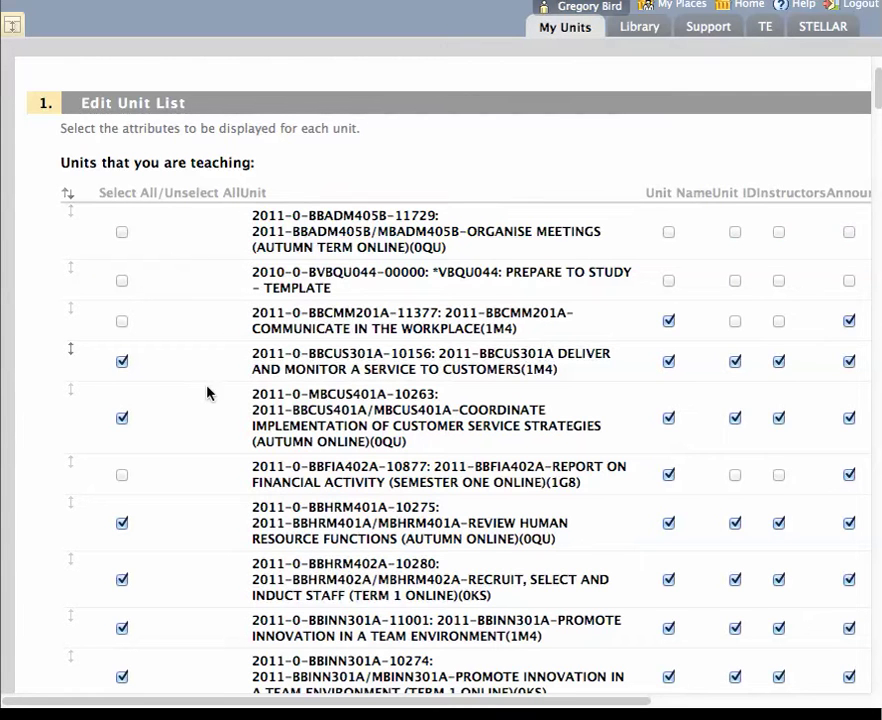
Clear all display attributes for units BBCUS401A, BBCUS301A, BBCMM201A, BBHRM401A and BBHRM402A in the teaching list
{"action": "left_click", "coordinate": [122, 418]}
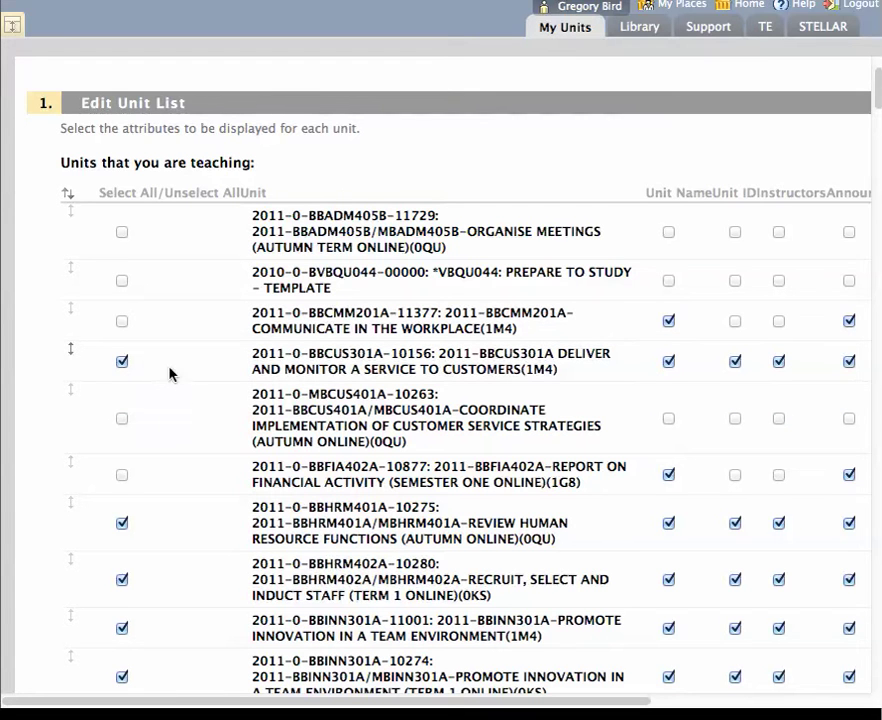
{"action": "left_click", "coordinate": [123, 362]}
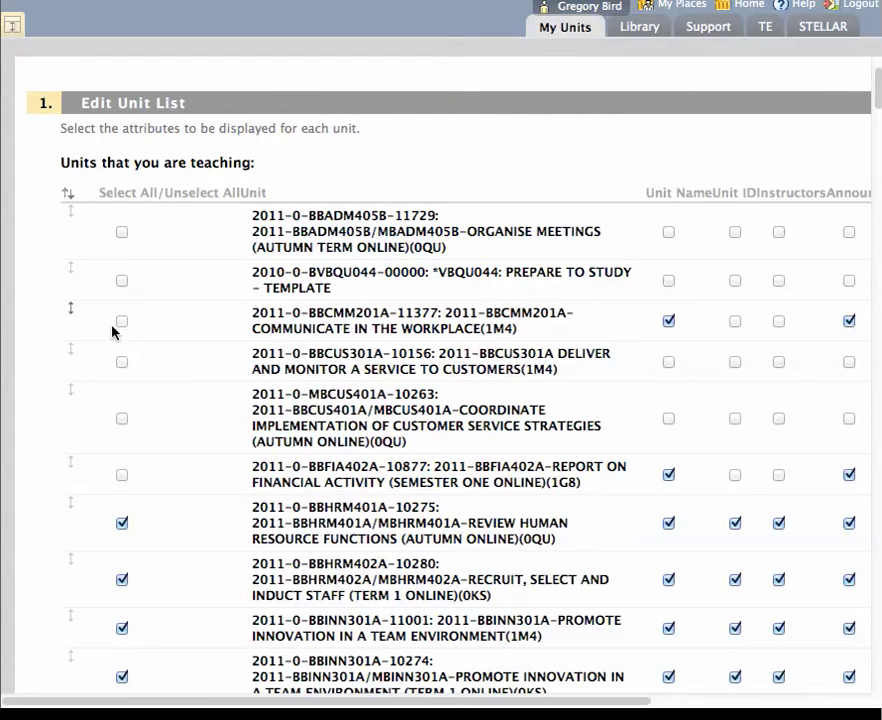
{"action": "left_click", "coordinate": [122, 324]}
{"action": "left_click", "coordinate": [122, 324]}
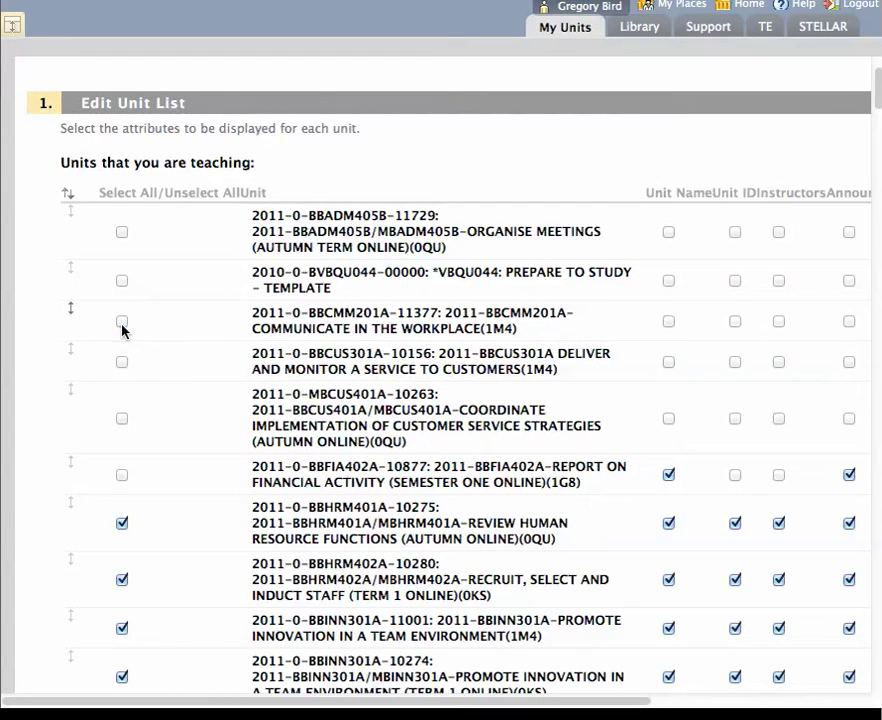
{"action": "left_click", "coordinate": [123, 524]}
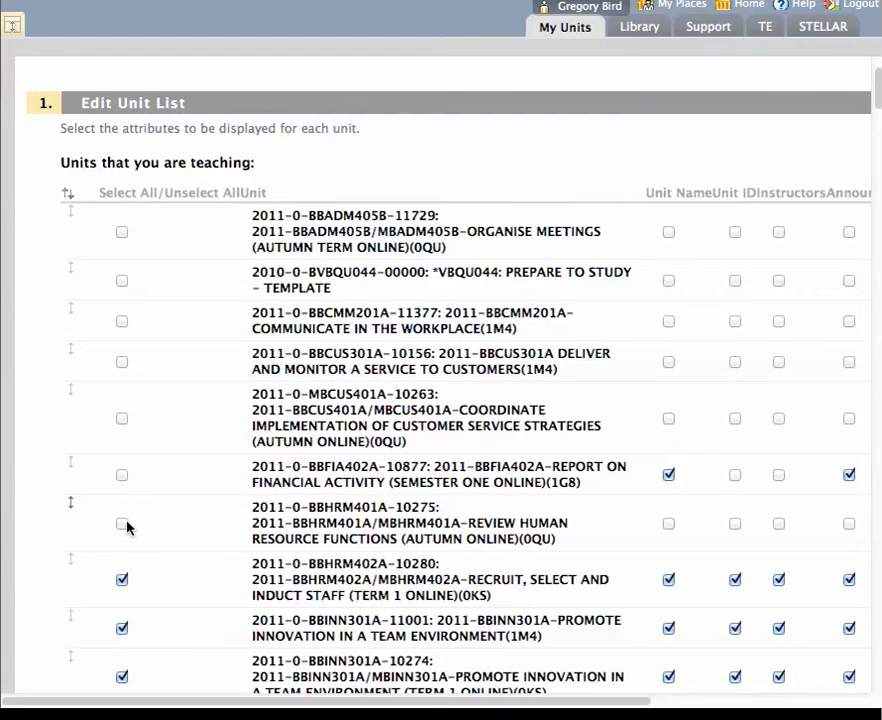
{"action": "left_click", "coordinate": [123, 580]}
Reorder the teaching list so that BBINN301A-10274 and BBMED302B-11159 come directly after BBHRM401A
{"action": "scroll", "coordinate": [262, 497], "scroll_direction": "down", "scroll_amount": 3}
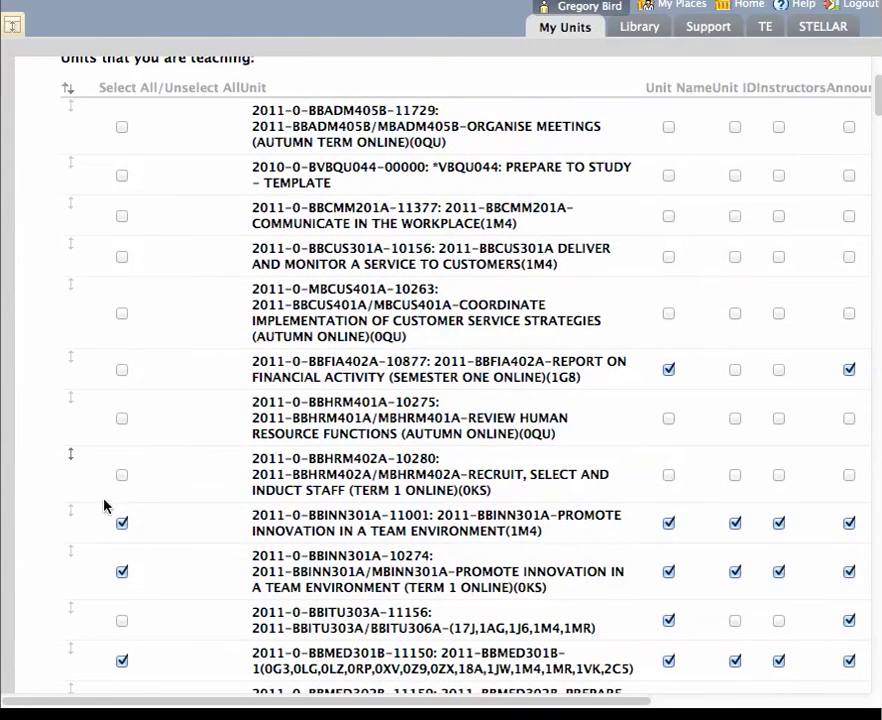
{"action": "scroll", "coordinate": [204, 501], "scroll_direction": "down", "scroll_amount": 2}
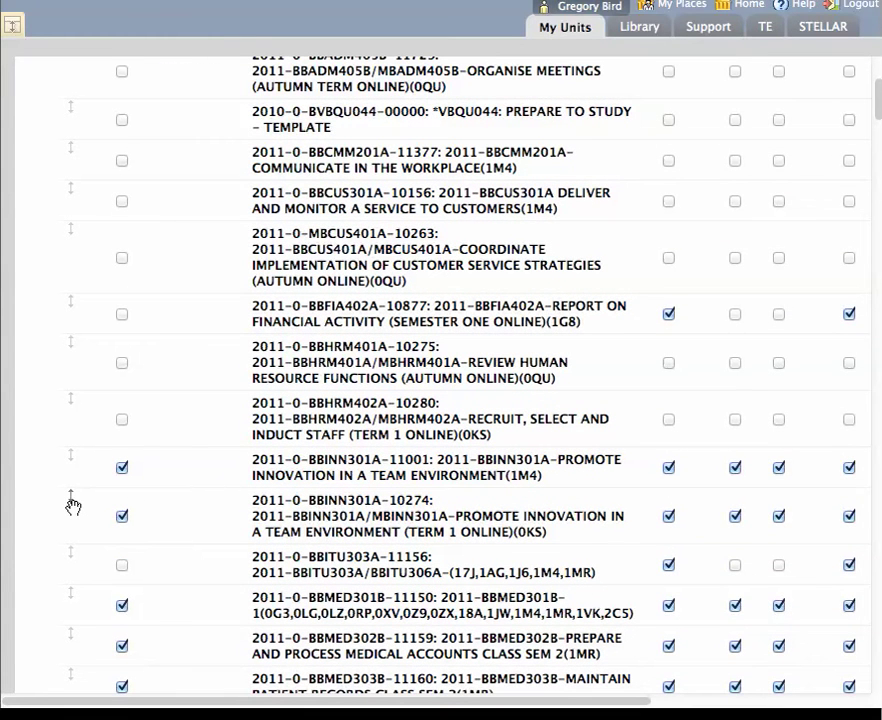
{"action": "scroll", "coordinate": [73, 508], "scroll_direction": "down", "scroll_amount": 3}
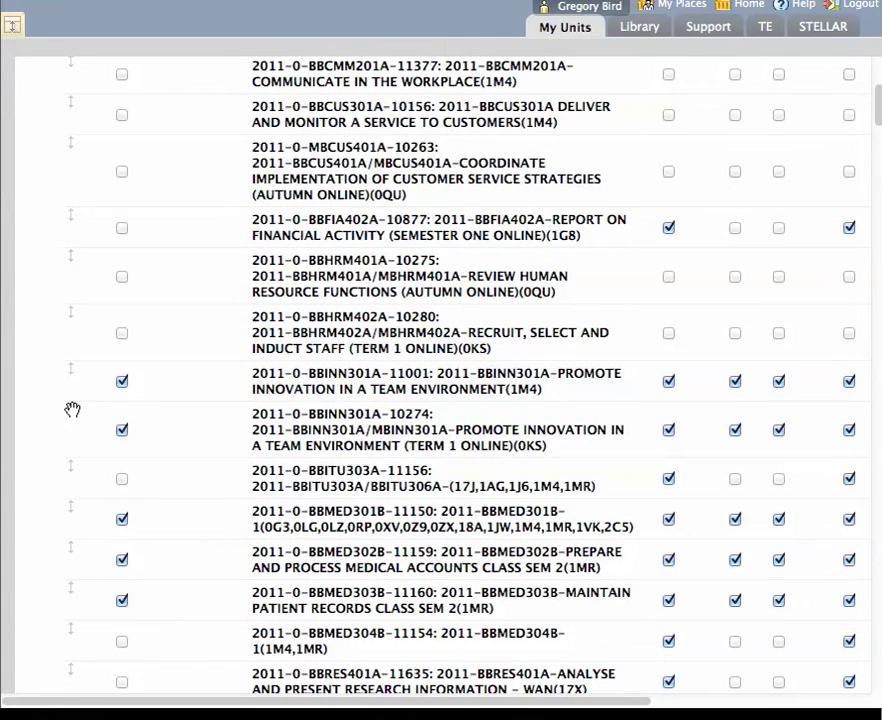
{"action": "left_click_drag", "start_coordinate": [68, 411], "coordinate": [78, 384]}
{"action": "left_click_drag", "start_coordinate": [74, 567], "coordinate": [78, 376]}
Clear all display attributes for BBINN301A-11001 and BBMED303B-11160, and move BBMED301B-11150 directly below BBMED302B-11159
{"action": "scroll", "coordinate": [200, 555], "scroll_direction": "down", "scroll_amount": 3}
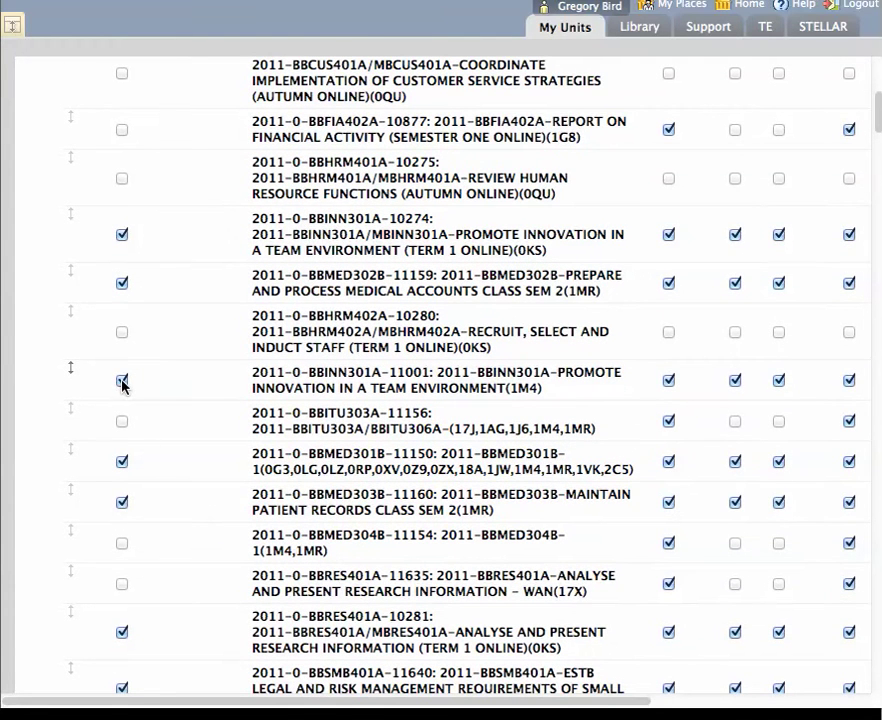
{"action": "left_click", "coordinate": [122, 381]}
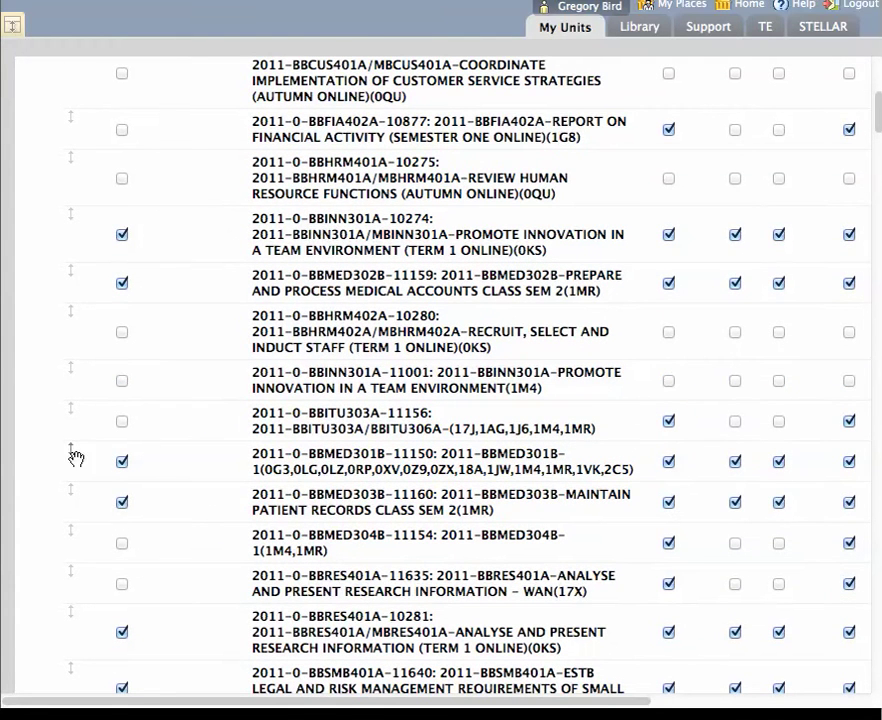
{"action": "left_click_drag", "start_coordinate": [71, 459], "coordinate": [70, 320]}
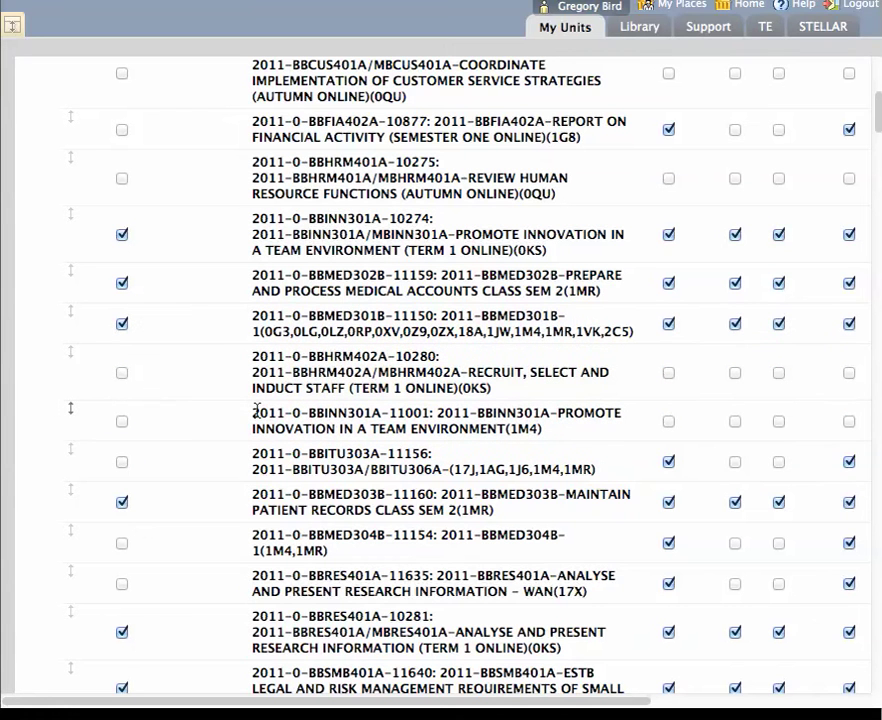
{"action": "scroll", "coordinate": [236, 419], "scroll_direction": "down", "scroll_amount": 1}
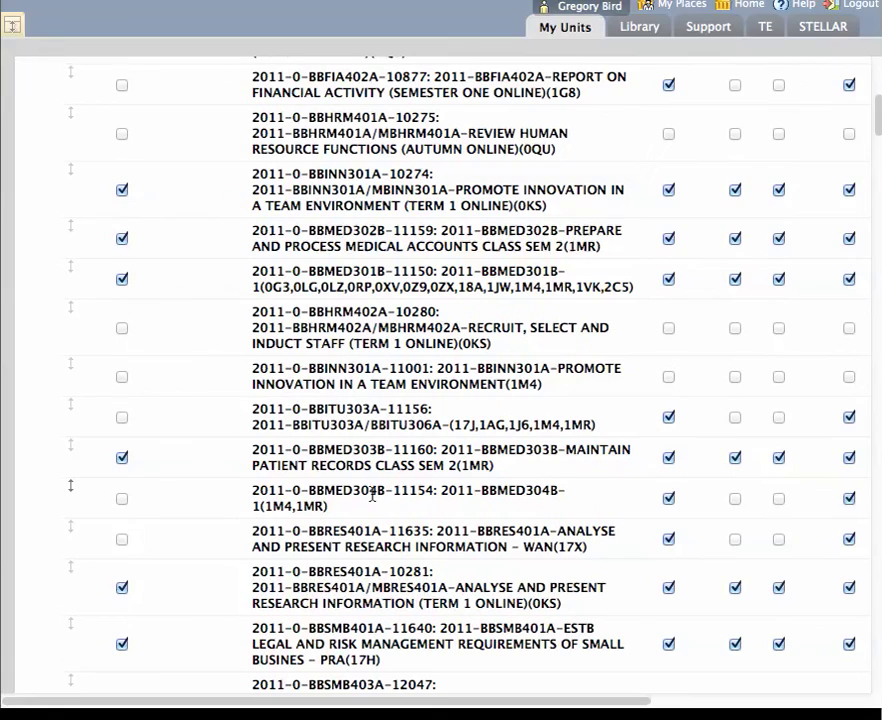
{"action": "left_click", "coordinate": [122, 457]}
Submit the personalised unit list settings at the end of the form
{"action": "scroll", "coordinate": [350, 487], "scroll_direction": "down", "scroll_amount": 4}
{"action": "scroll", "coordinate": [350, 487], "scroll_direction": "up", "scroll_amount": 12}
{"action": "scroll", "coordinate": [351, 494], "scroll_direction": "down", "scroll_amount": 20}
{"action": "scroll", "coordinate": [350, 494], "scroll_direction": "down", "scroll_amount": 20}
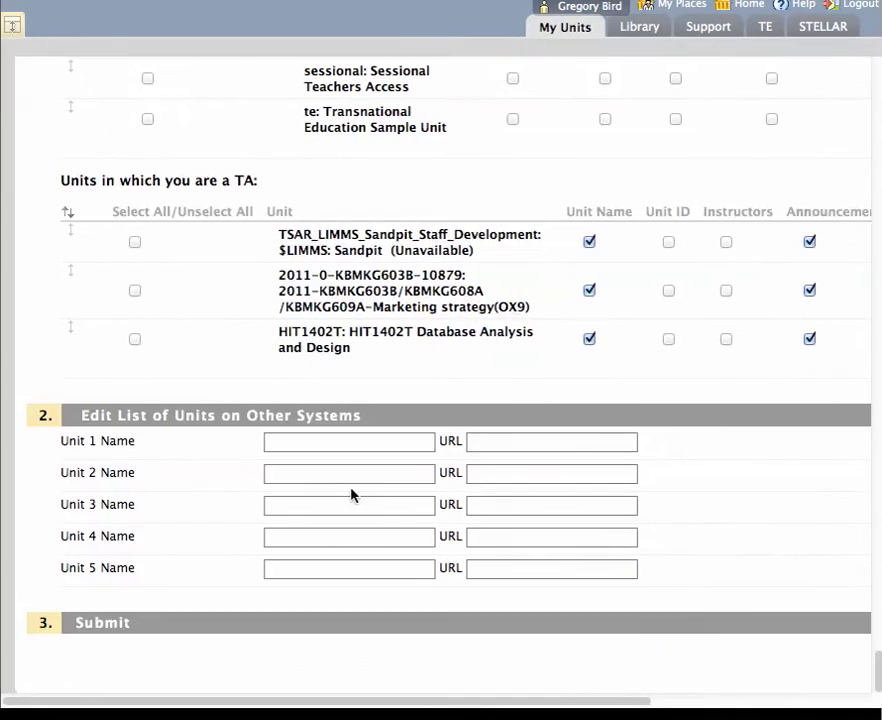
{"action": "scroll", "coordinate": [555, 608], "scroll_direction": "right", "scroll_amount": 5}
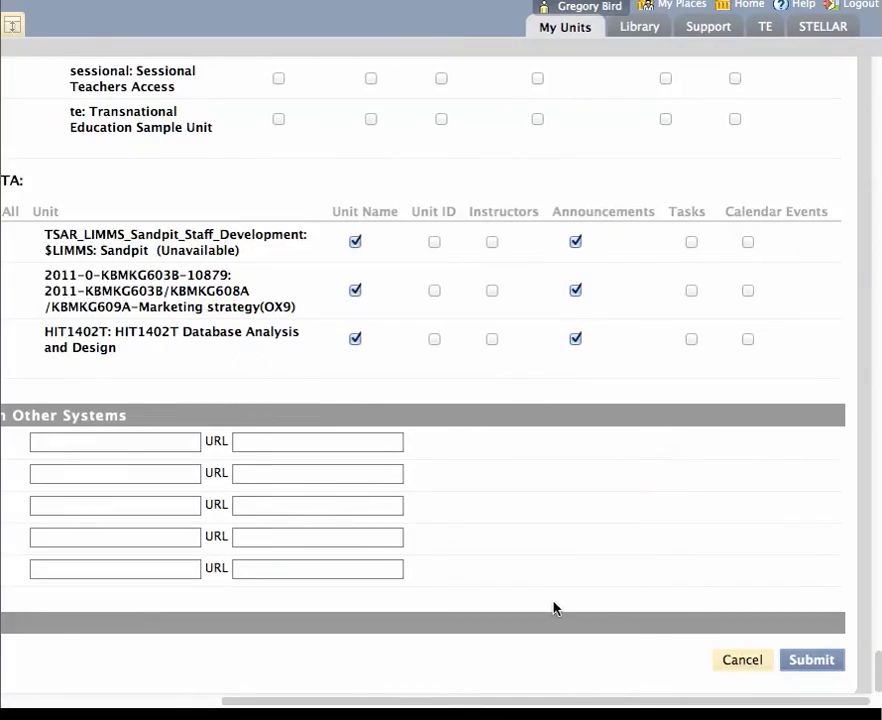
{"action": "left_click", "coordinate": [811, 662]}
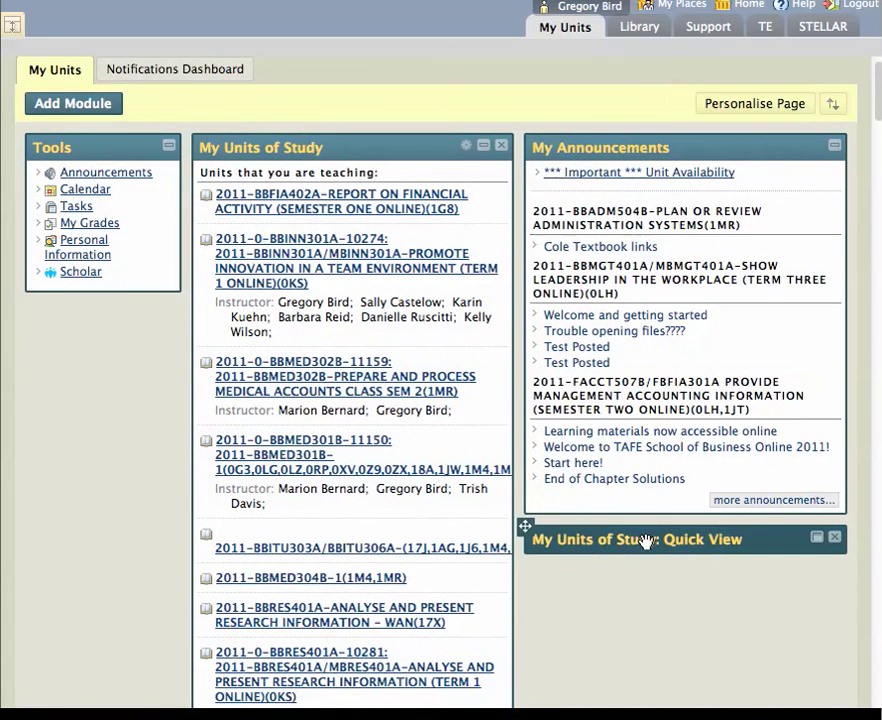
Expand the Quick View module to review its full unit list, and collapse it again
{"action": "left_click", "coordinate": [818, 540]}
{"action": "scroll", "coordinate": [782, 560], "scroll_direction": "down", "scroll_amount": 5}
{"action": "scroll", "coordinate": [782, 568], "scroll_direction": "down", "scroll_amount": 15}
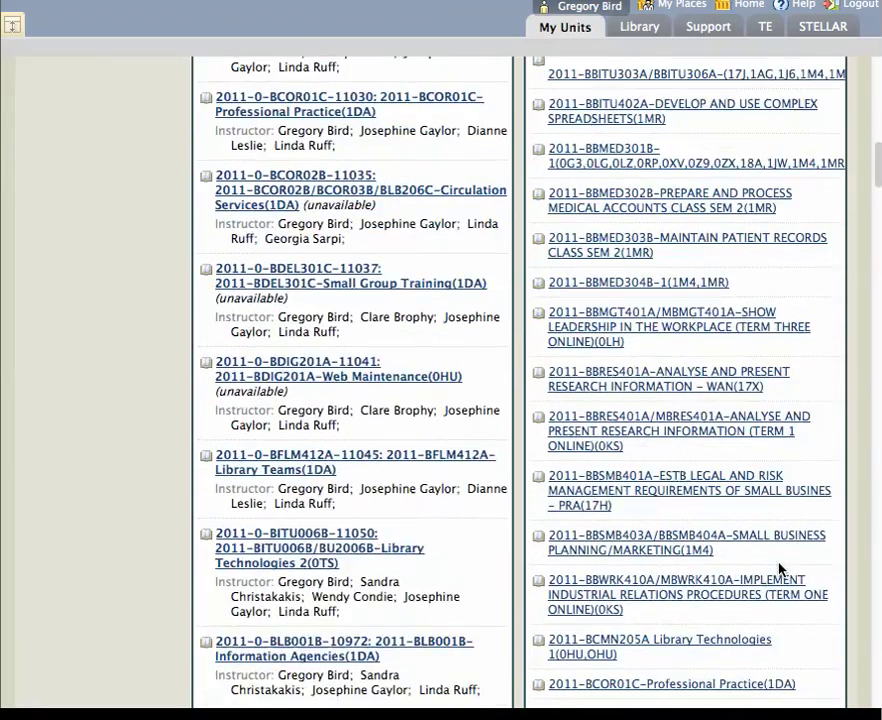
{"action": "scroll", "coordinate": [782, 570], "scroll_direction": "down", "scroll_amount": 7}
{"action": "scroll", "coordinate": [782, 571], "scroll_direction": "up", "scroll_amount": 20}
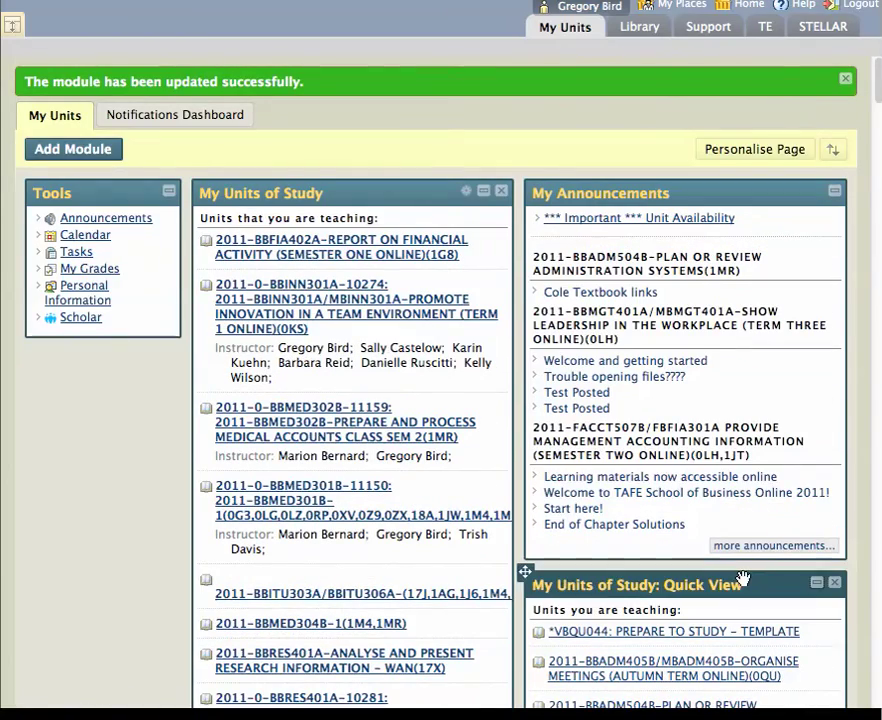
{"action": "left_click", "coordinate": [817, 585]}
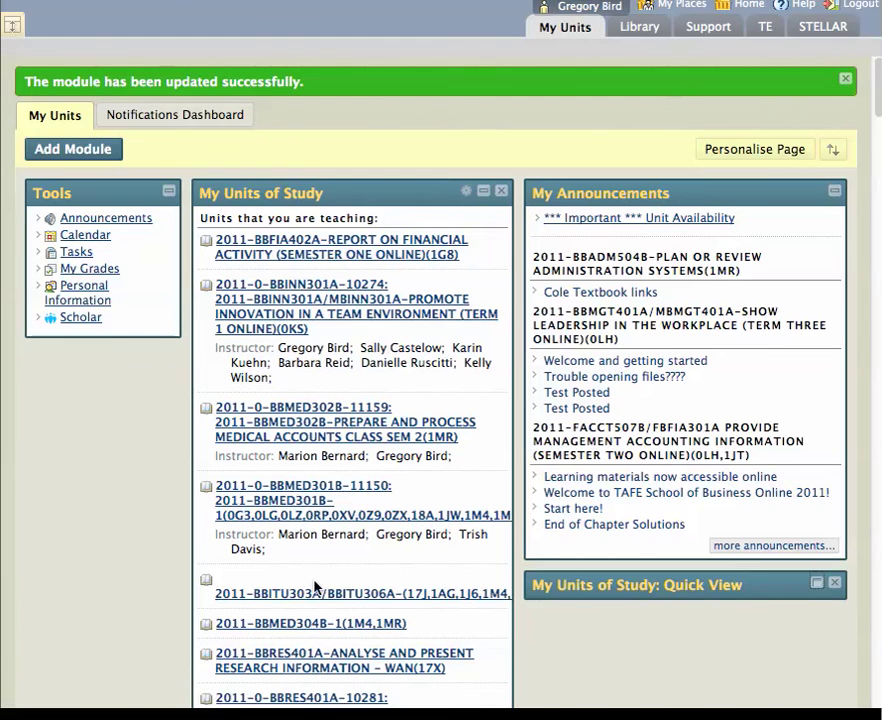